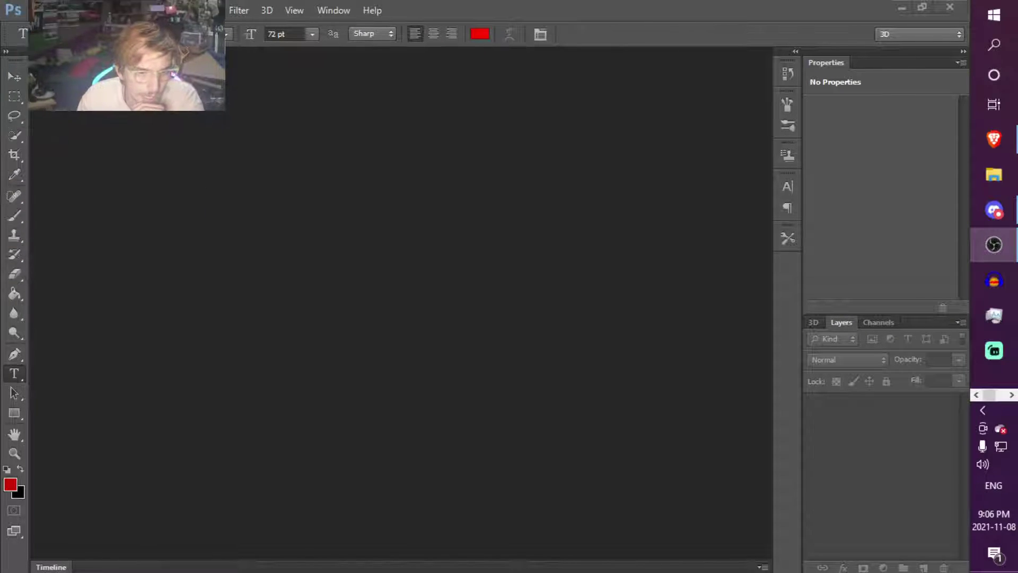
Bring the empty Photoshop workspace to the front and show the File menu
click(444, 293)
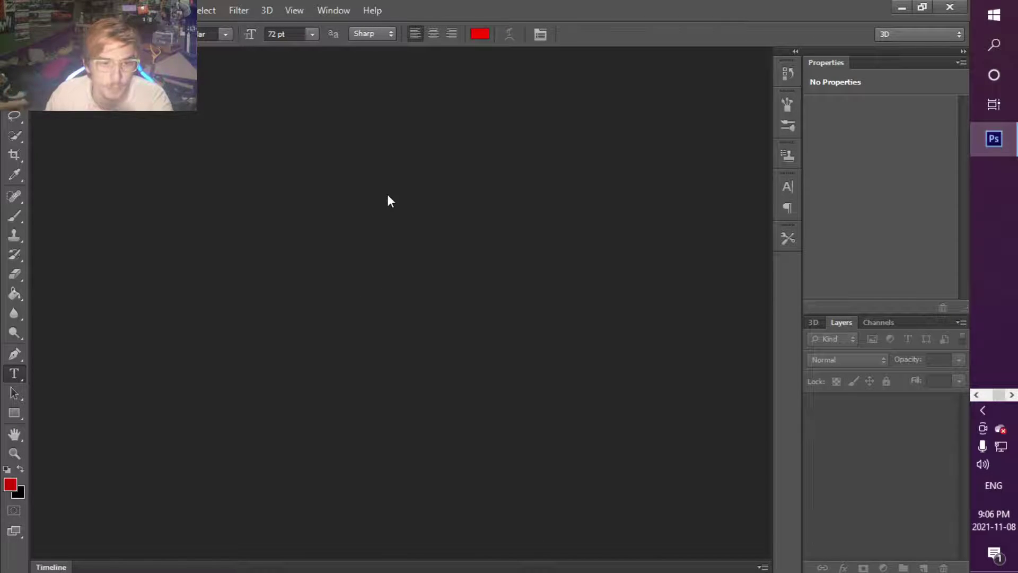
click(12, 10)
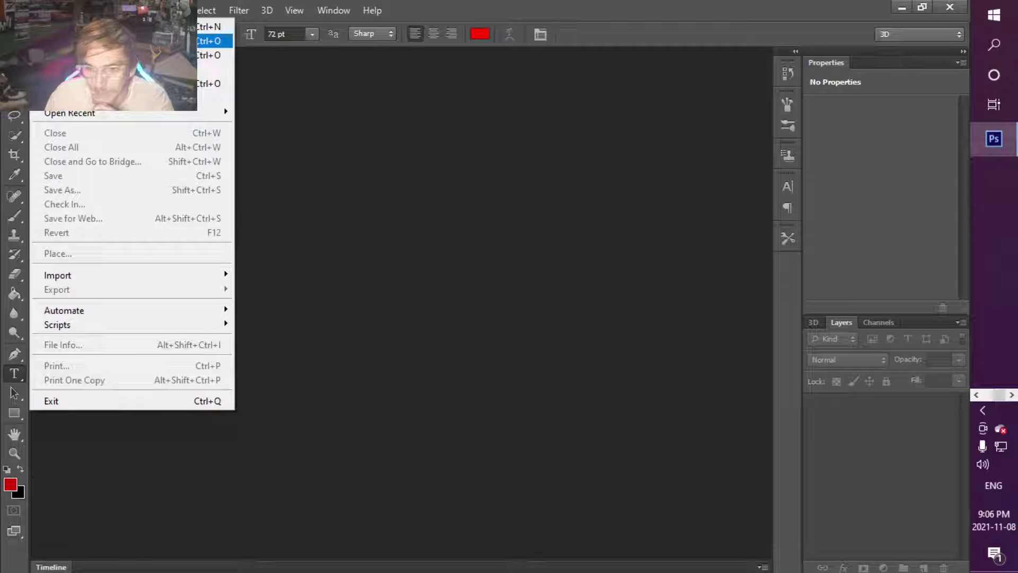
Open the yellow-to-purple gradient background image as a new document
click(132, 41)
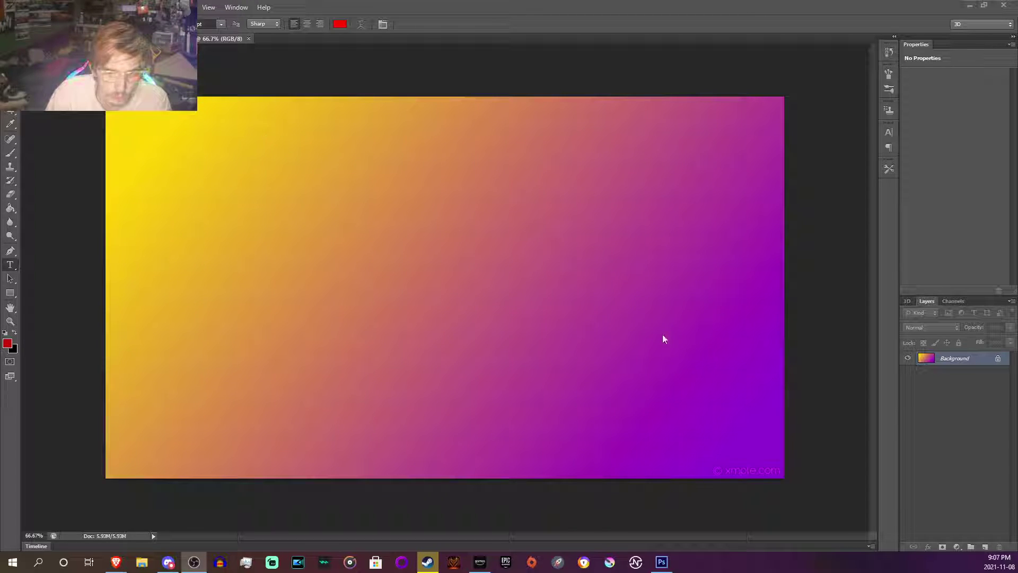
click(975, 7)
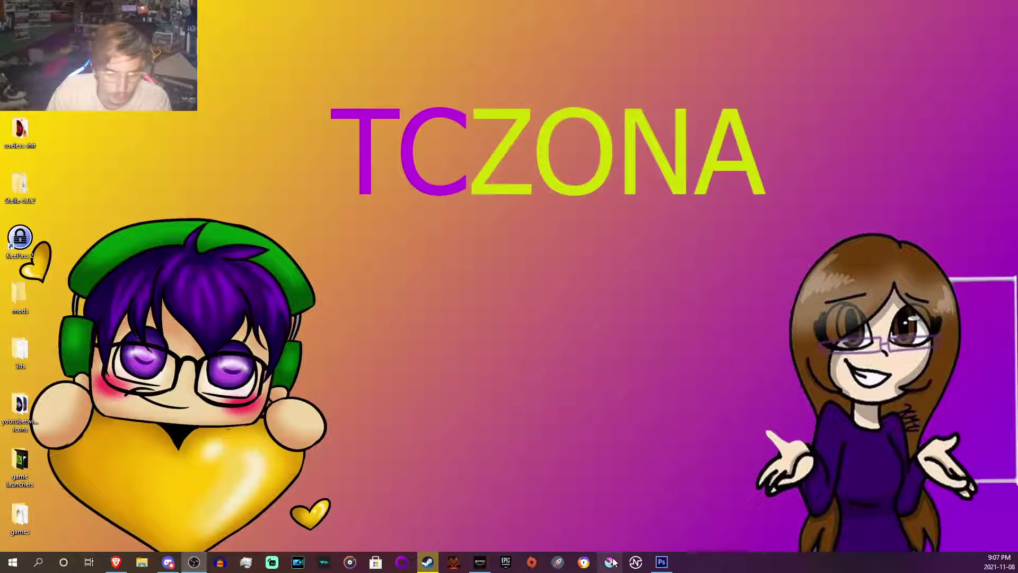
click(662, 562)
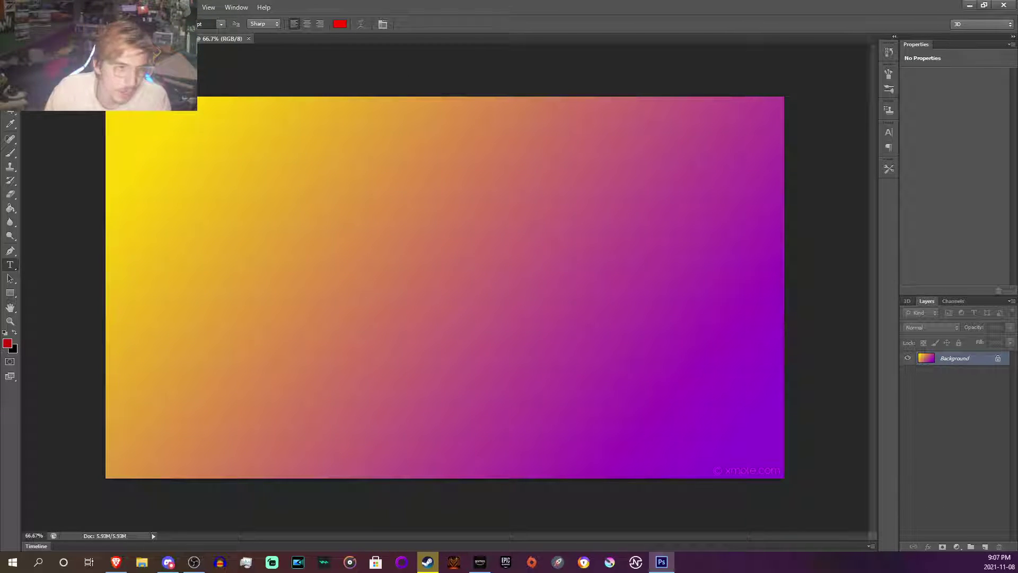
click(12, 8)
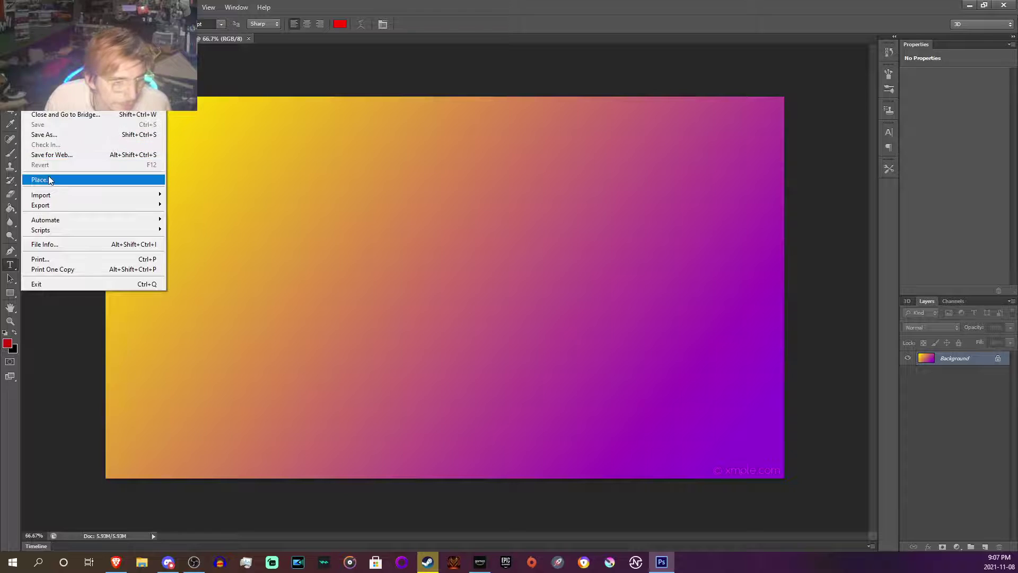
Place the 'pokemon lp 20 darkdusk city' screenshot from the youtube thumbnails pics folder
click(49, 181)
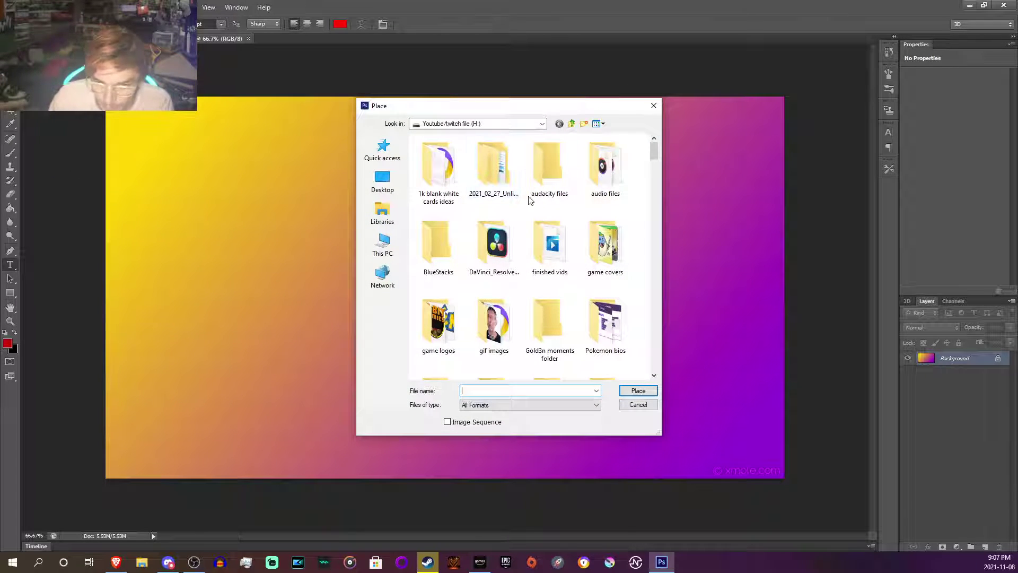
scroll(551, 254, down, 5)
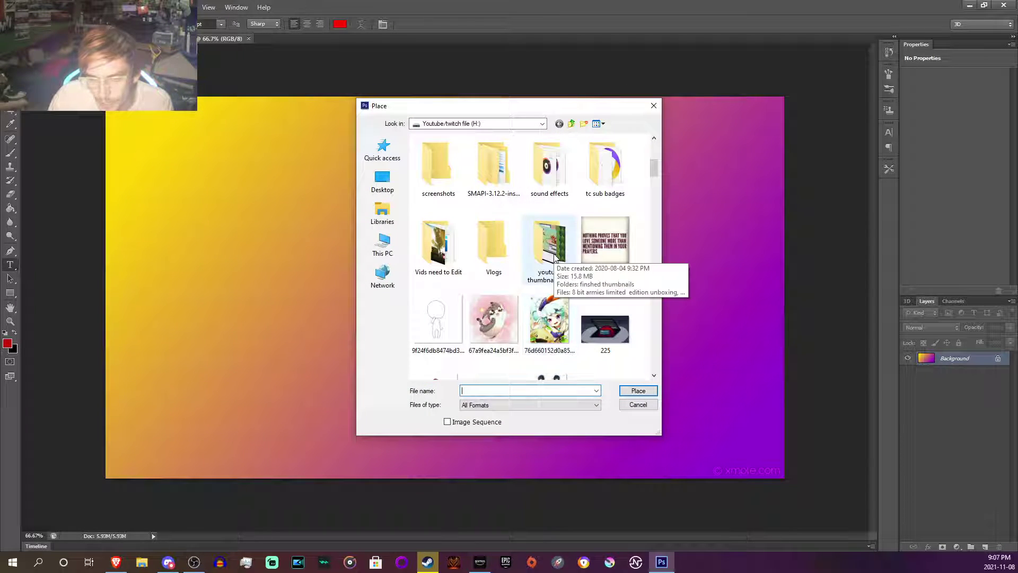
double_click(555, 256)
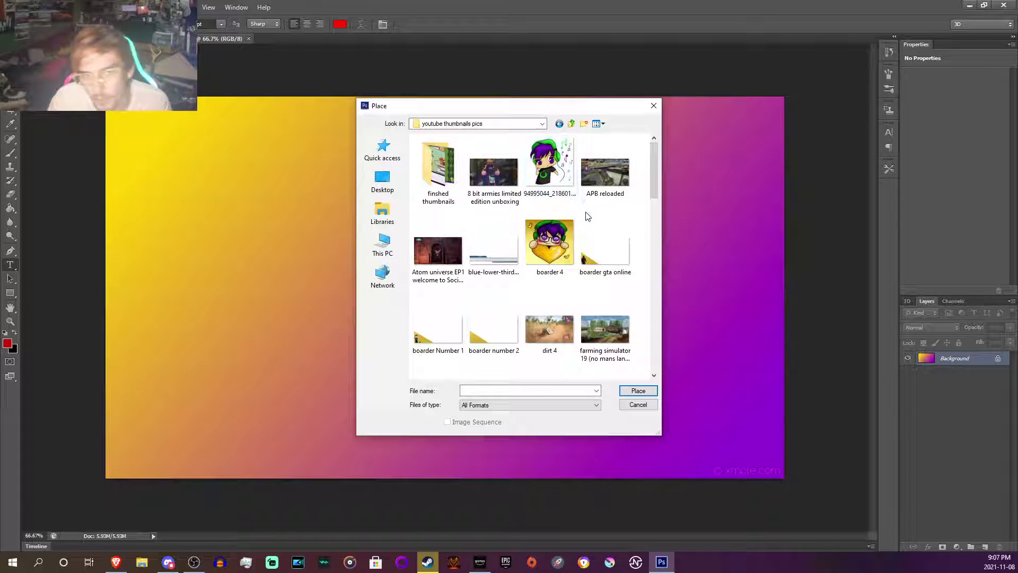
scroll(578, 255, down, 10)
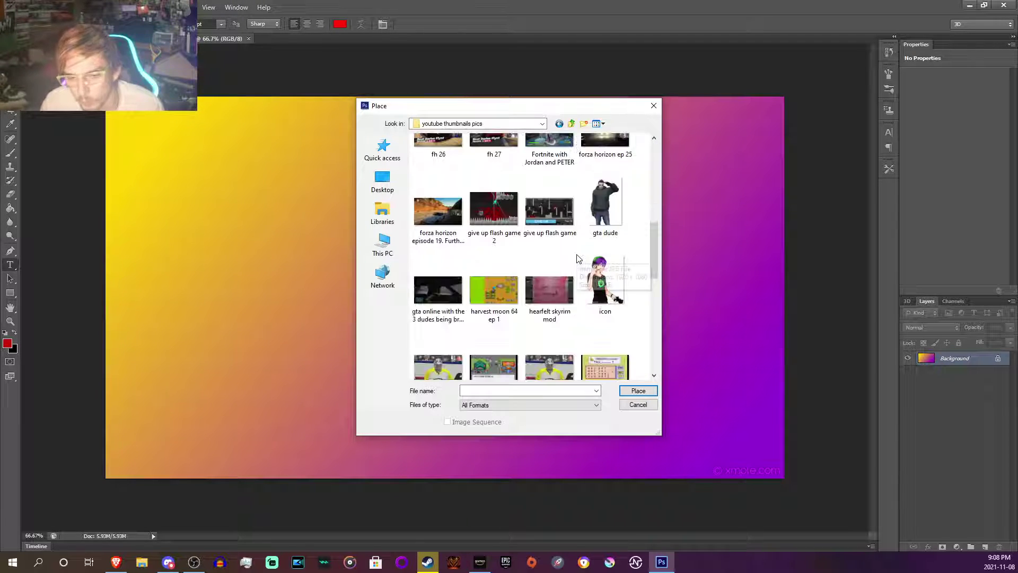
scroll(578, 259, down, 10)
scroll(577, 256, up, 20)
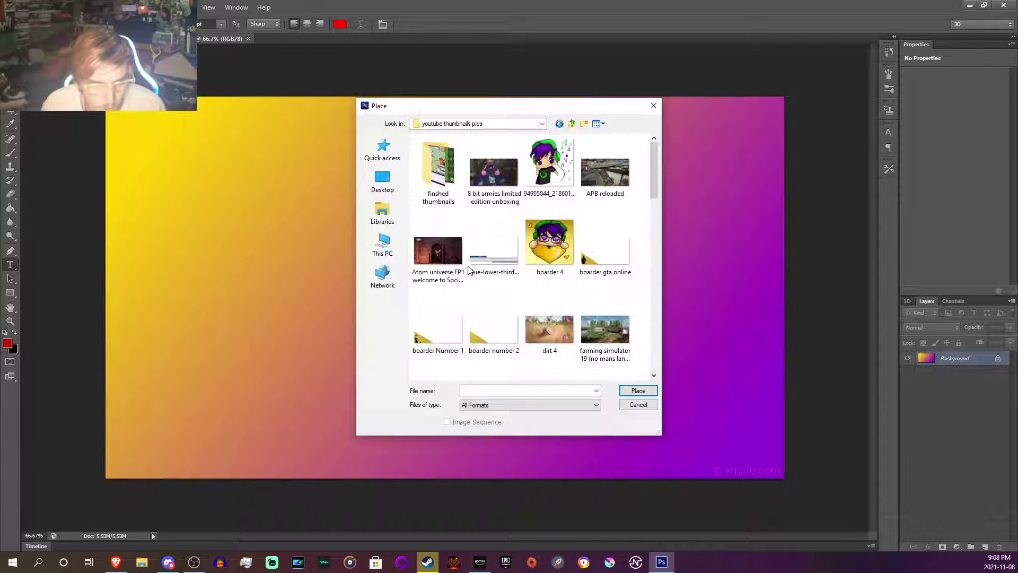
scroll(478, 297, down, 20)
scroll(493, 318, up, 10)
scroll(509, 340, down, 3)
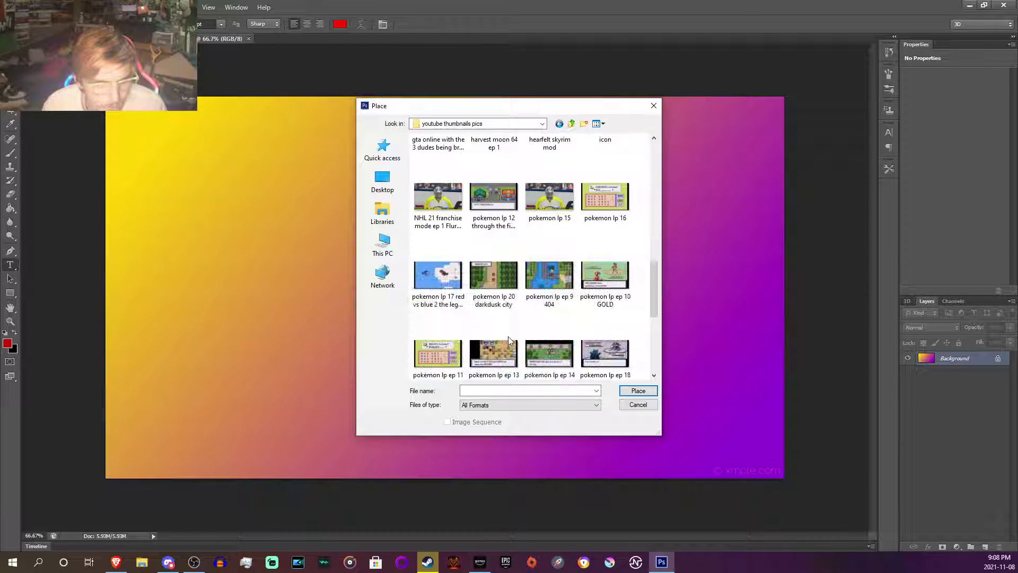
double_click(482, 279)
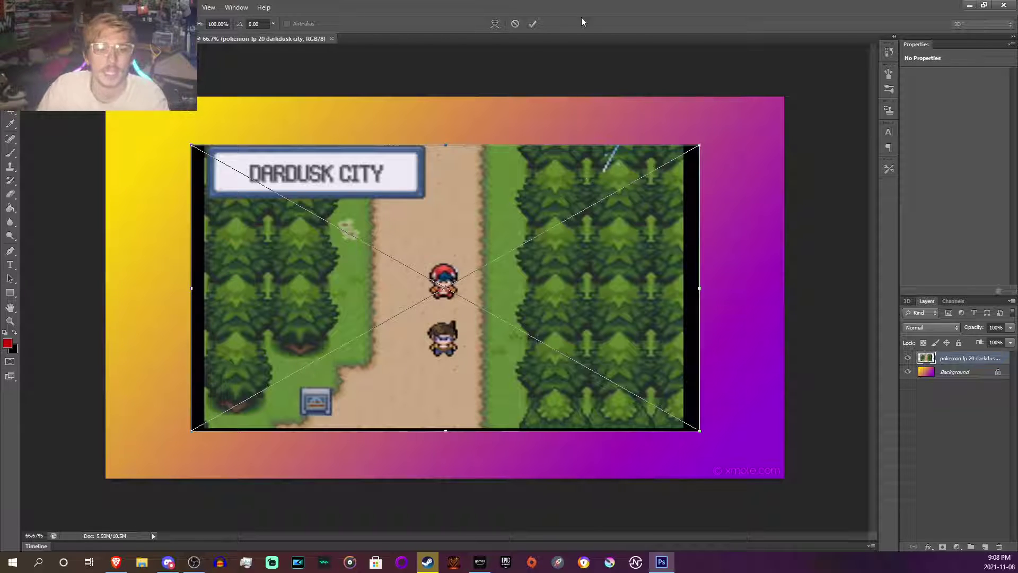
Enlarge the screenshot from two corners so only a thin gradient frame remains, then commit
drag(702, 143, 779, 102)
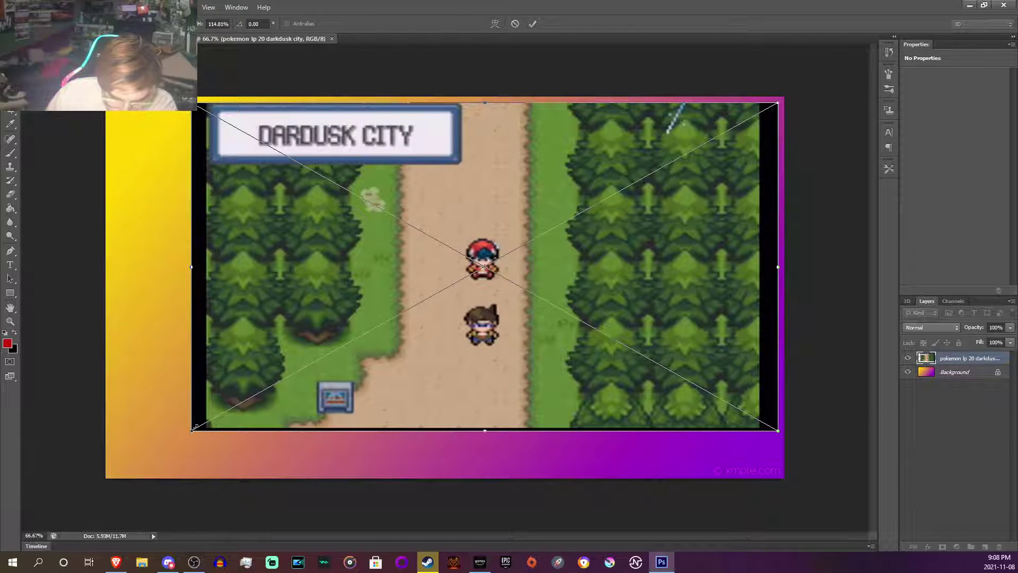
drag(193, 430, 114, 472)
click(532, 23)
key(t)
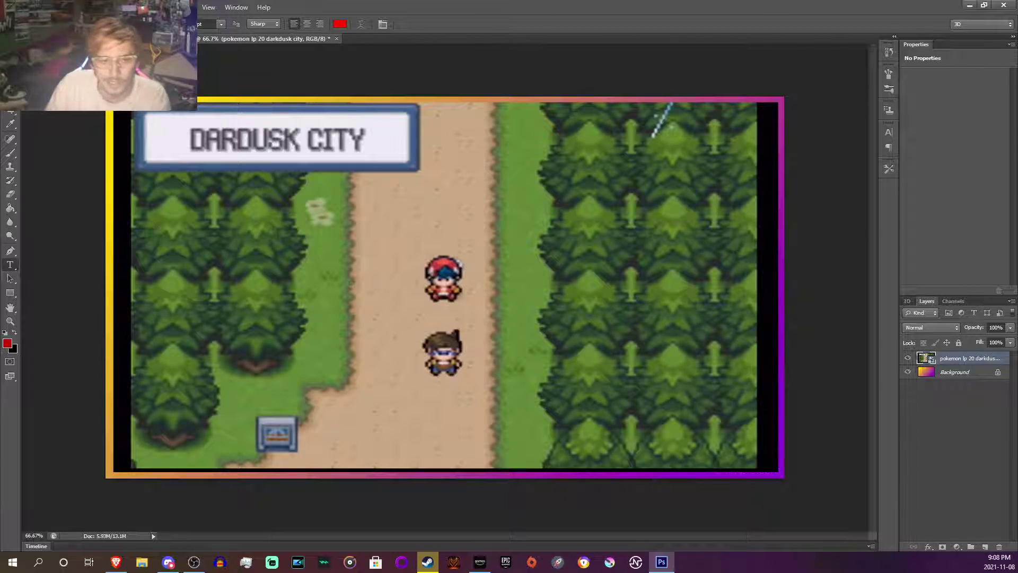
Place and commit the 'boarder Number 1' avatar corner overlay at the bottom-left
click(11, 7)
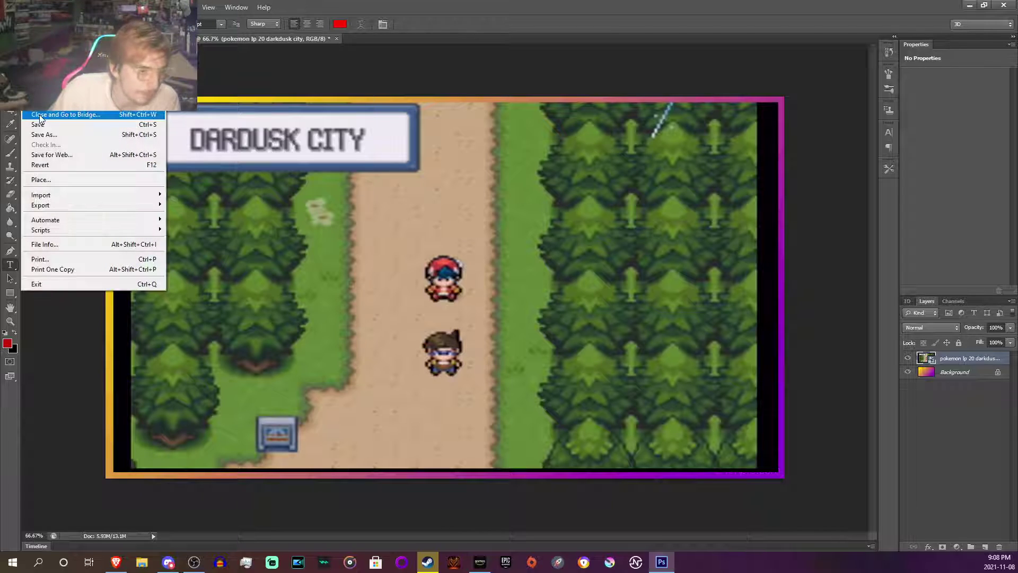
click(45, 179)
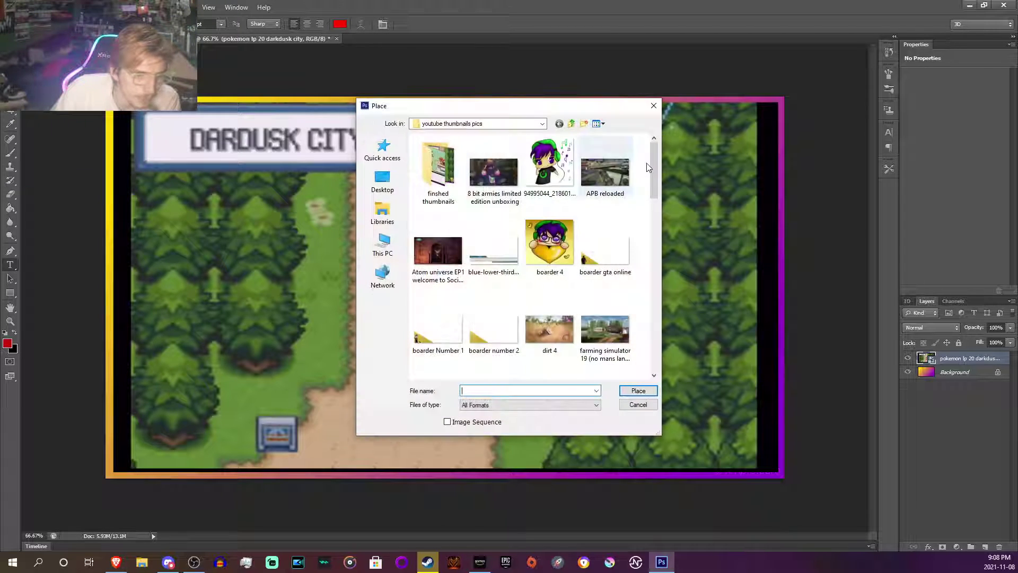
double_click(457, 341)
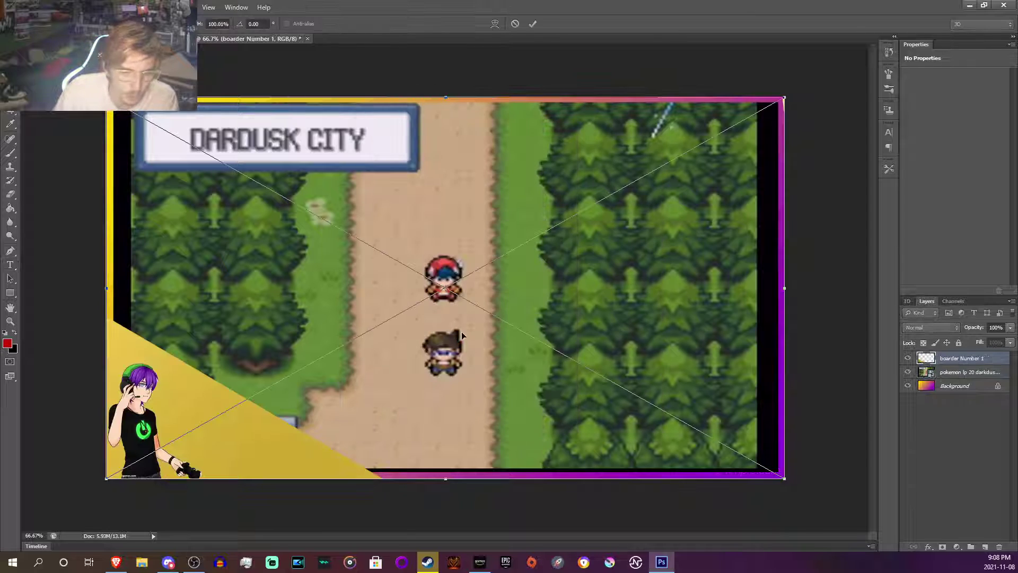
click(533, 25)
key(t)
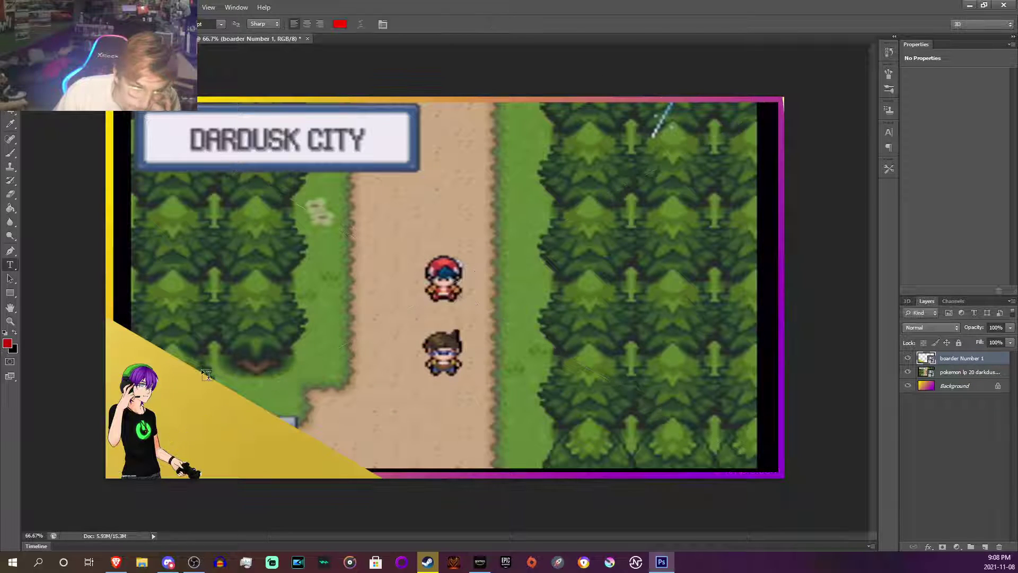
Place a logo image from the H: drive's game logos folder
key(alt+f)
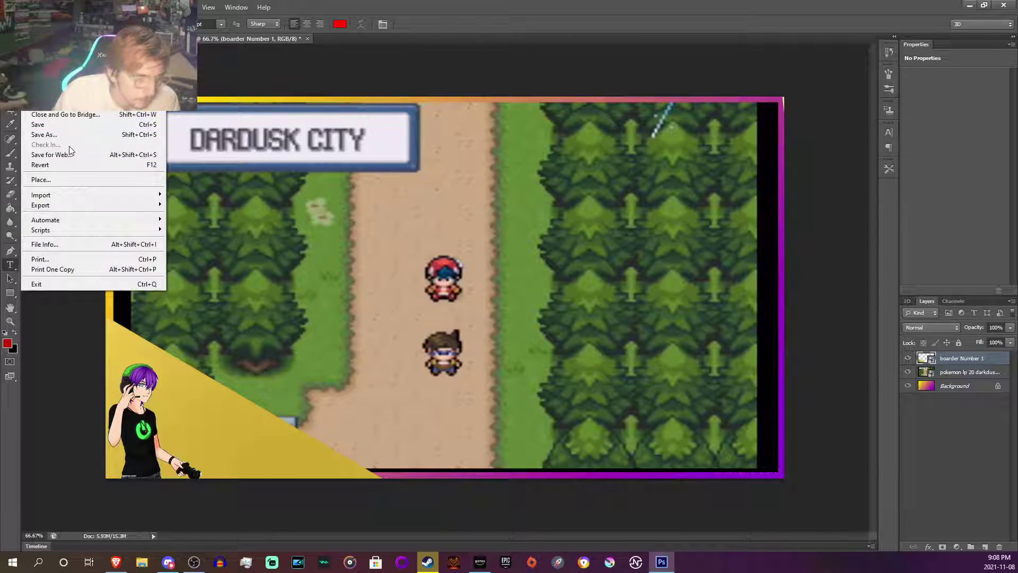
click(56, 180)
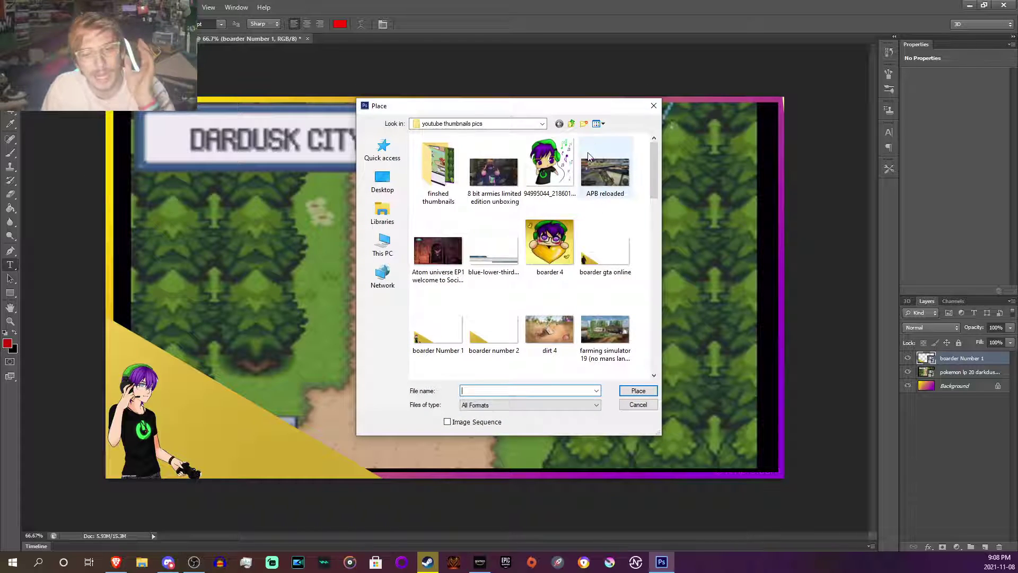
click(571, 124)
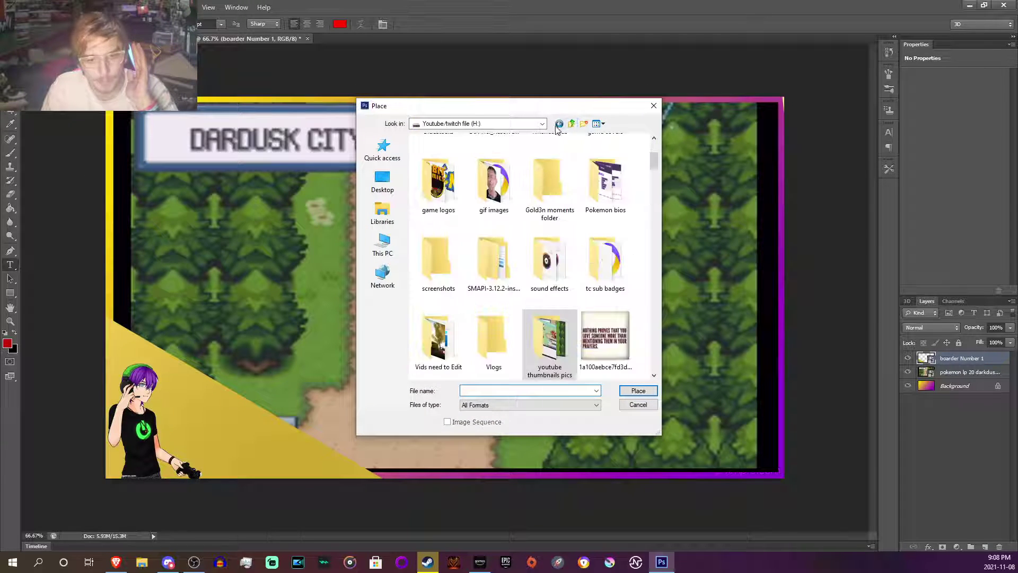
double_click(459, 184)
double_click(428, 248)
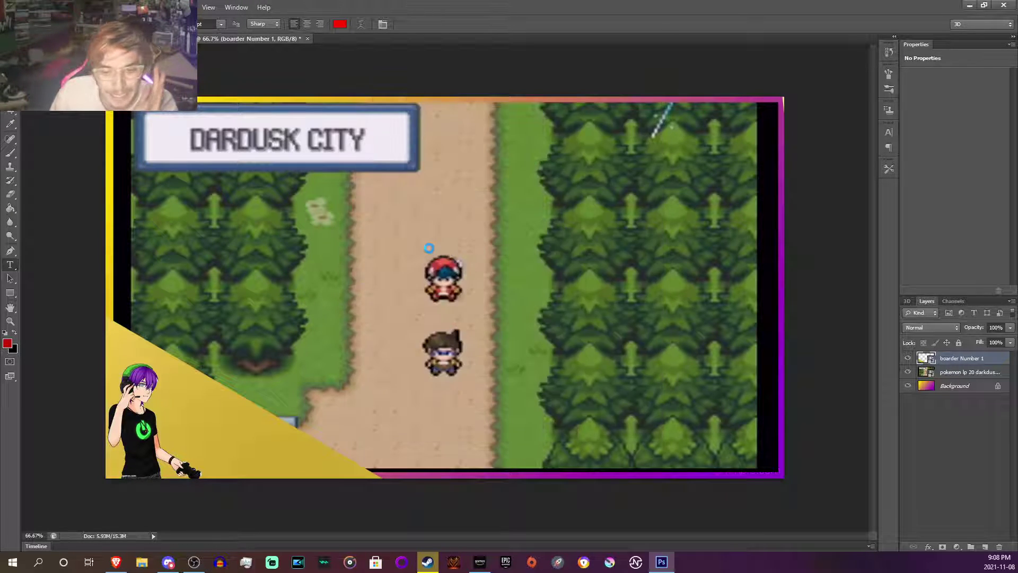
Shrink the Pokémon logo, settle it in the lower-right corner, and commit it
drag(786, 164, 748, 395)
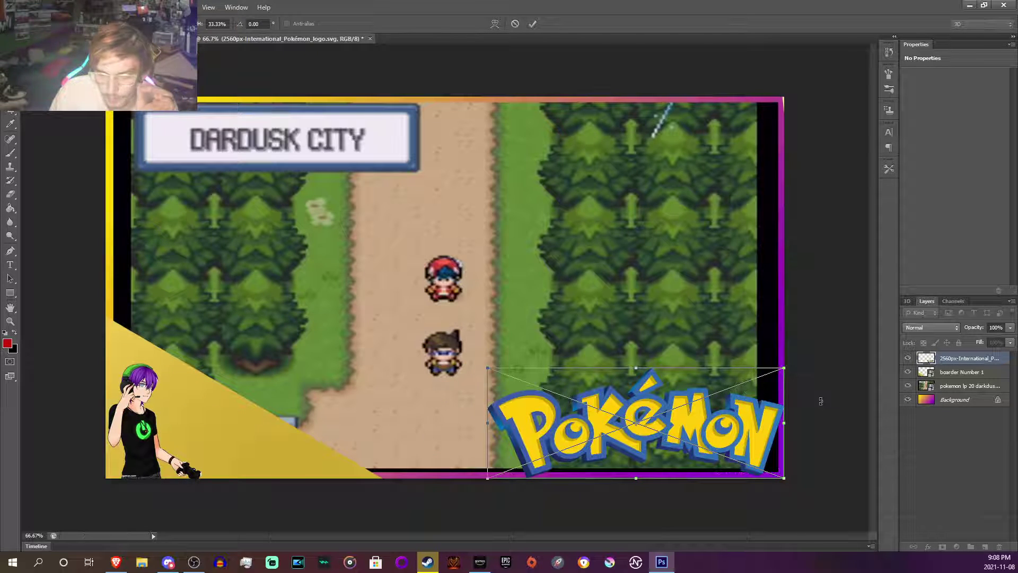
mouse_move(668, 380)
mouse_down()
mouse_move(381, 140)
mouse_move(303, 123)
mouse_move(357, 237)
mouse_move(580, 296)
mouse_move(679, 380)
mouse_move(679, 392)
mouse_up()
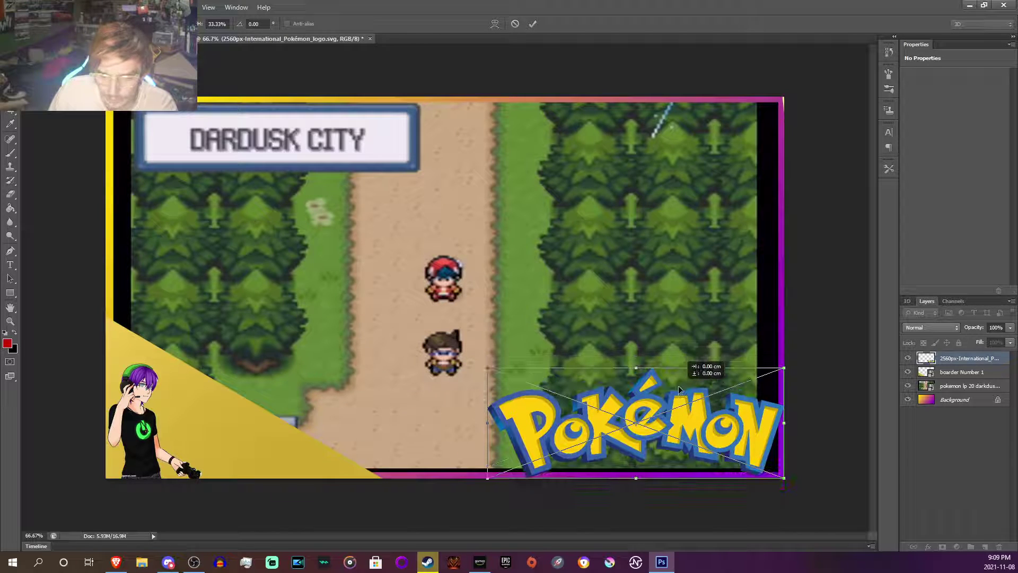
click(531, 27)
key(t)
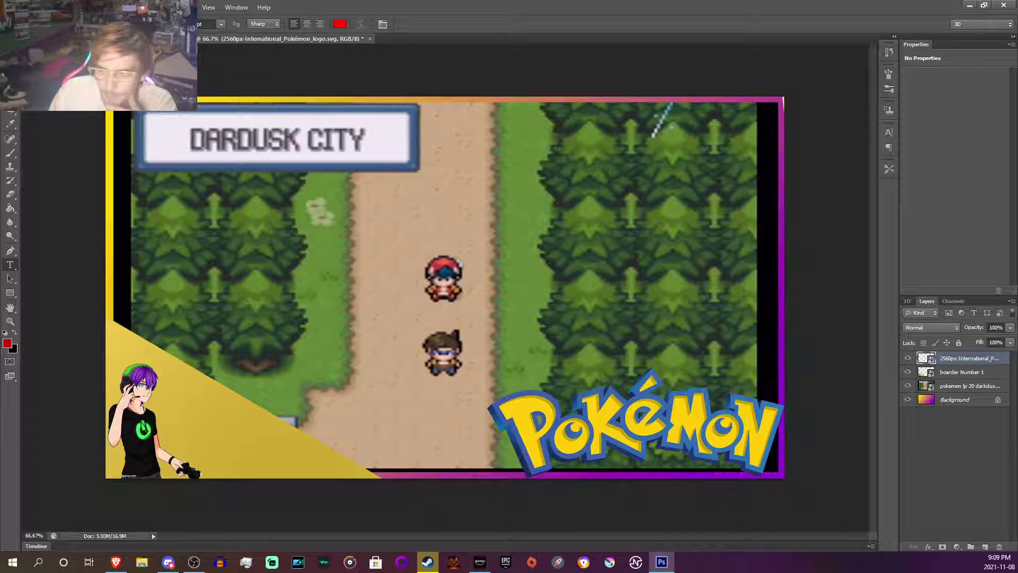
click(29, 7)
click(76, 139)
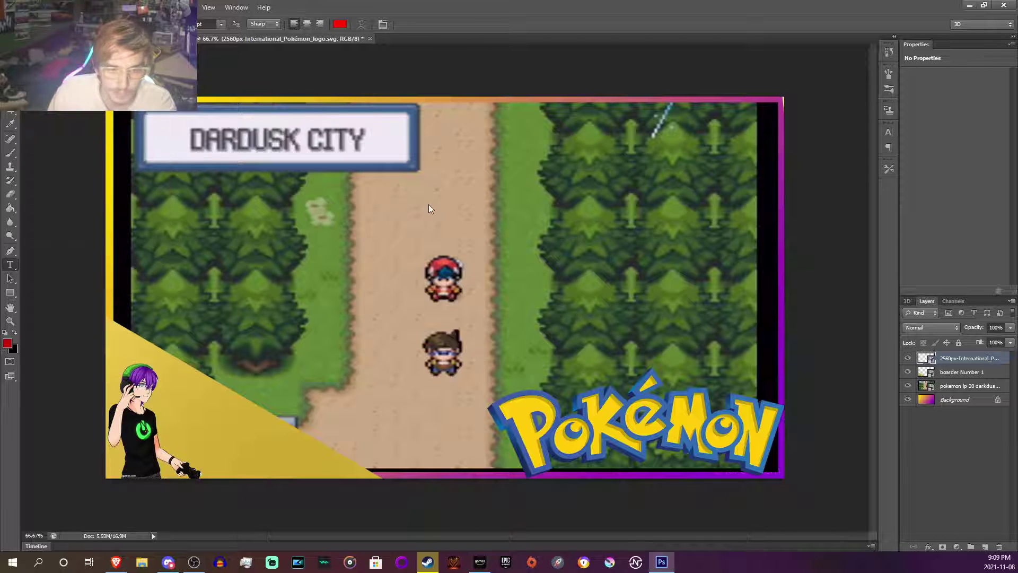
Save the thumbnail as JPEG 'pokemon lp 20' in youtube thumbnails pics > finished thumbnails
click(560, 308)
click(523, 380)
scroll(545, 229, down, 5)
click(545, 229)
double_click(544, 229)
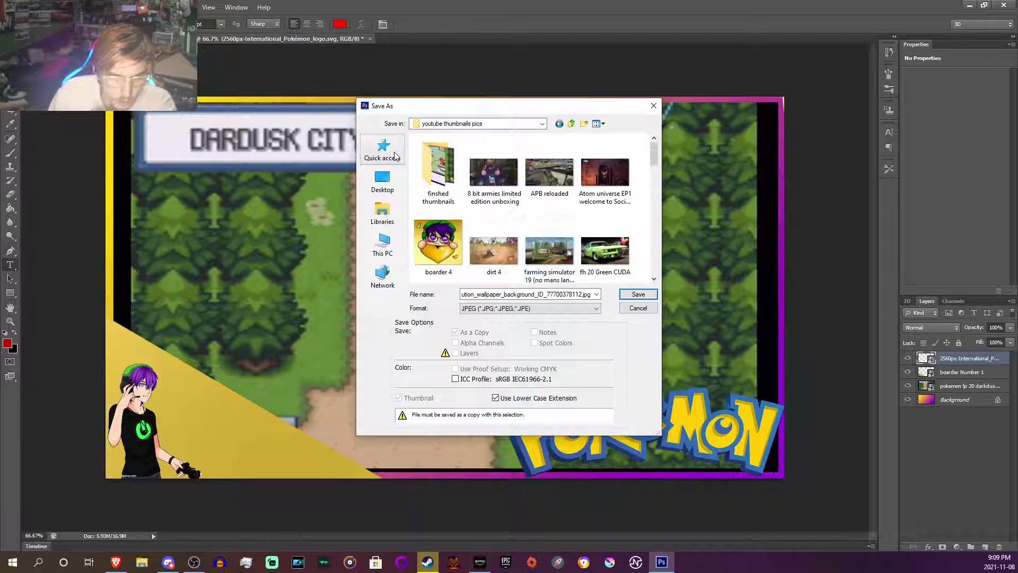
double_click(438, 170)
scroll(578, 204, down, 1)
scroll(578, 204, down, 4)
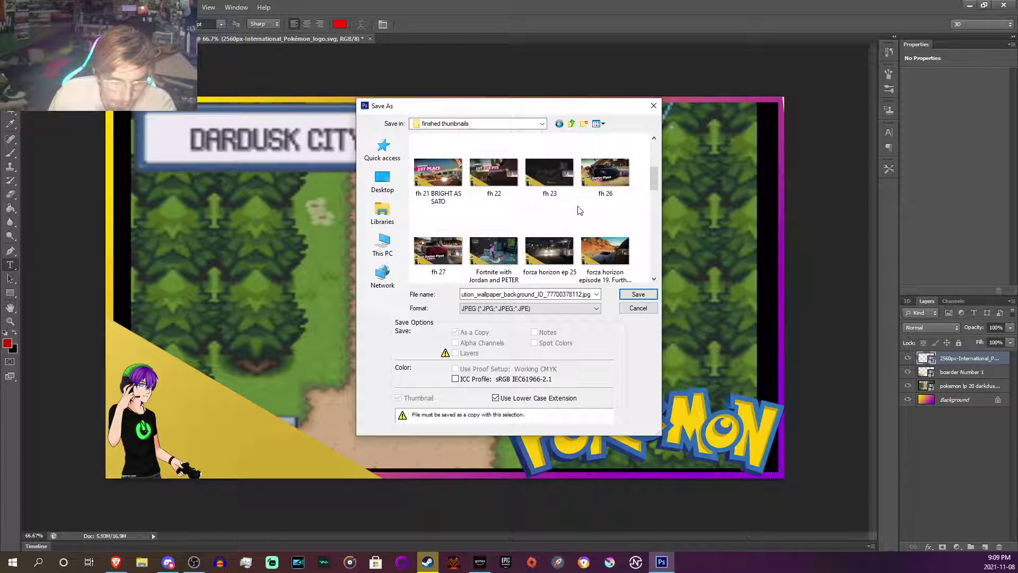
scroll(569, 253, down, 1)
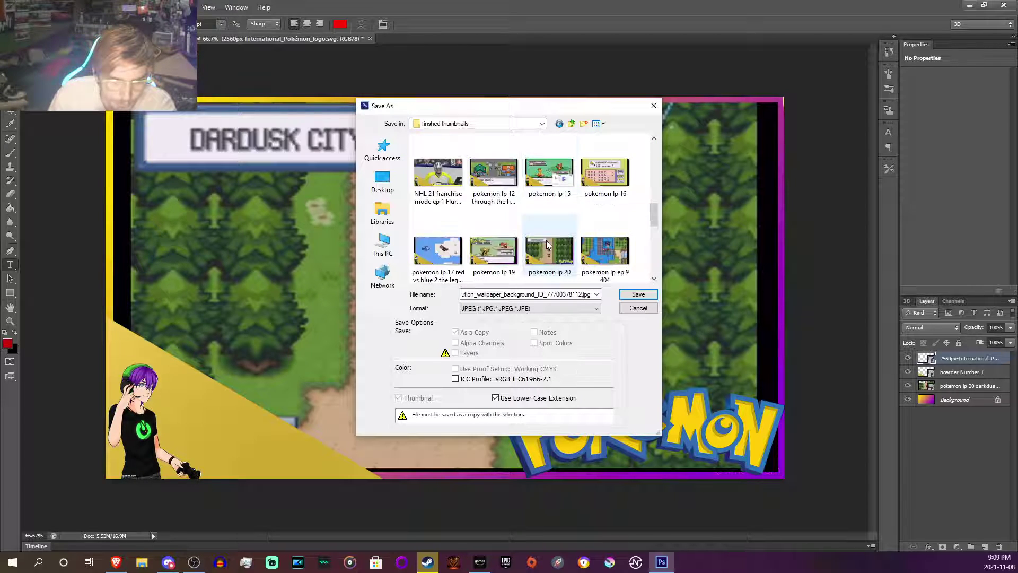
click(567, 253)
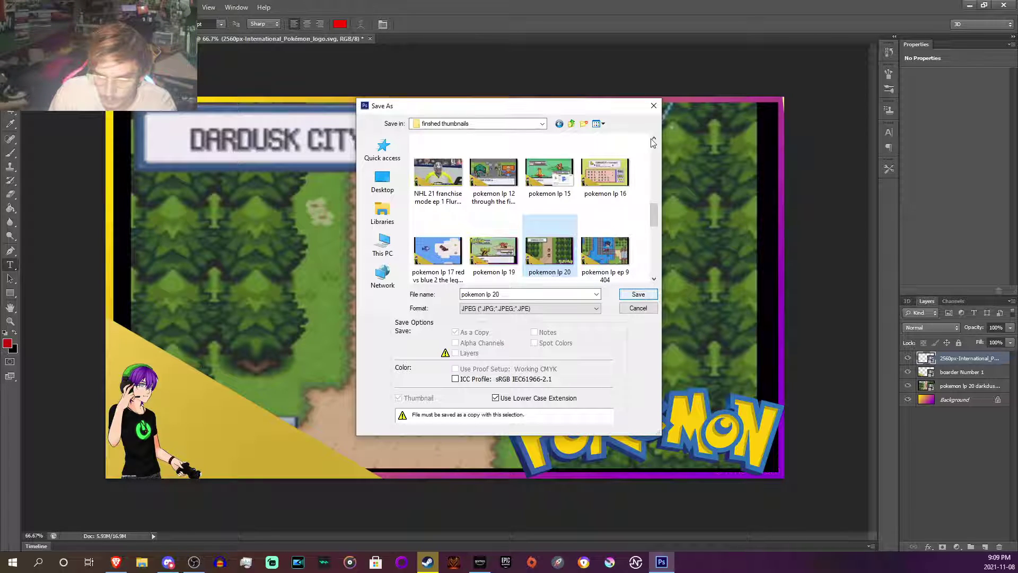
click(653, 106)
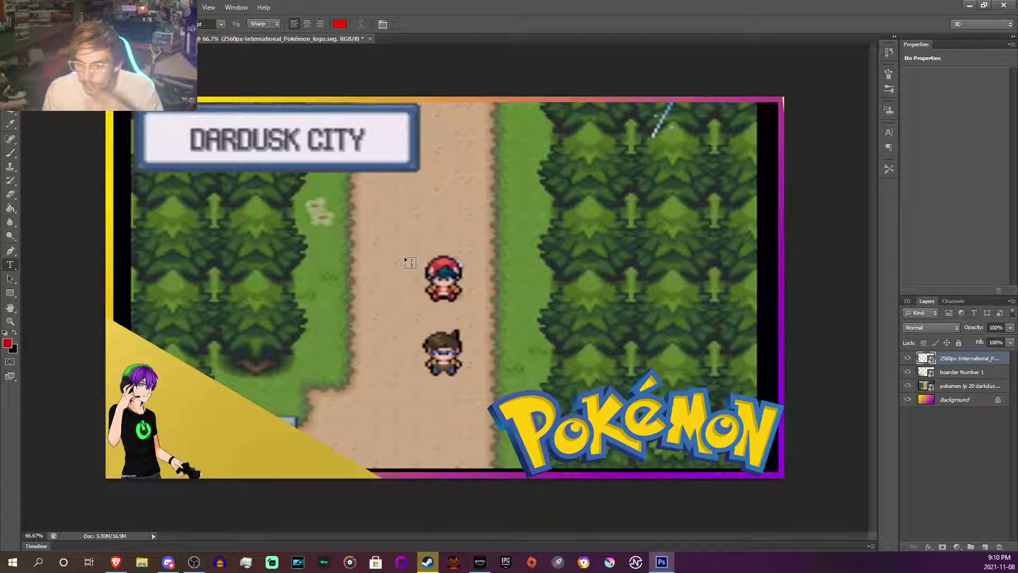
Close the Pokémon thumbnail document without saving changes
click(26, 7)
click(406, 27)
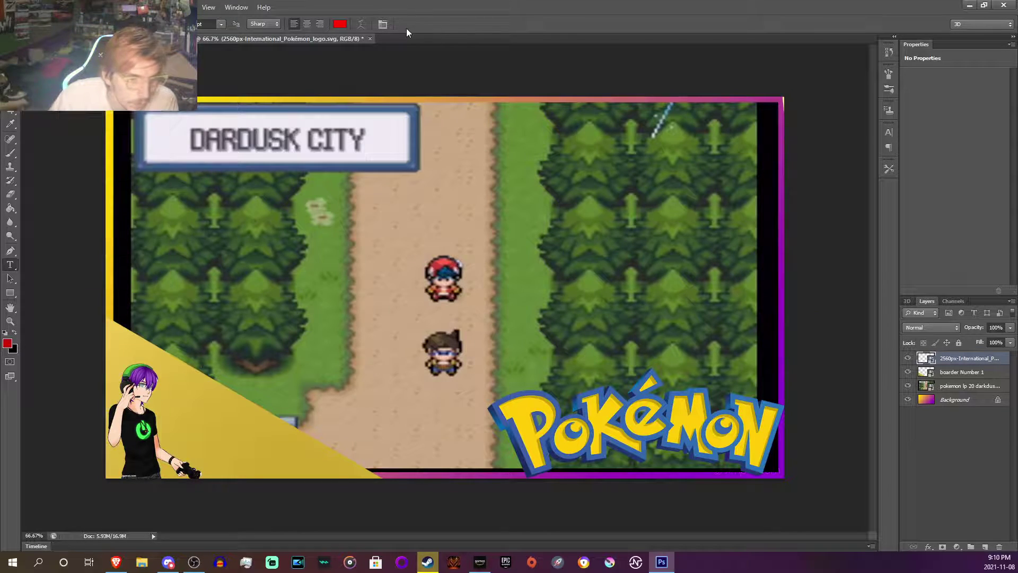
click(370, 39)
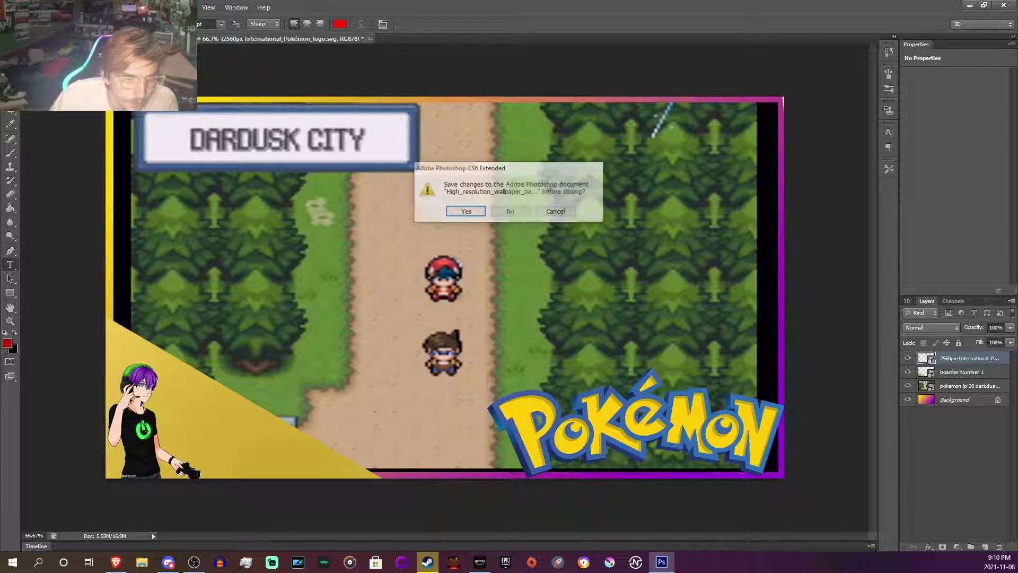
click(510, 213)
Open the apb reloaded thumbnail from finished thumbnails for review, then close it
key(alt+f)
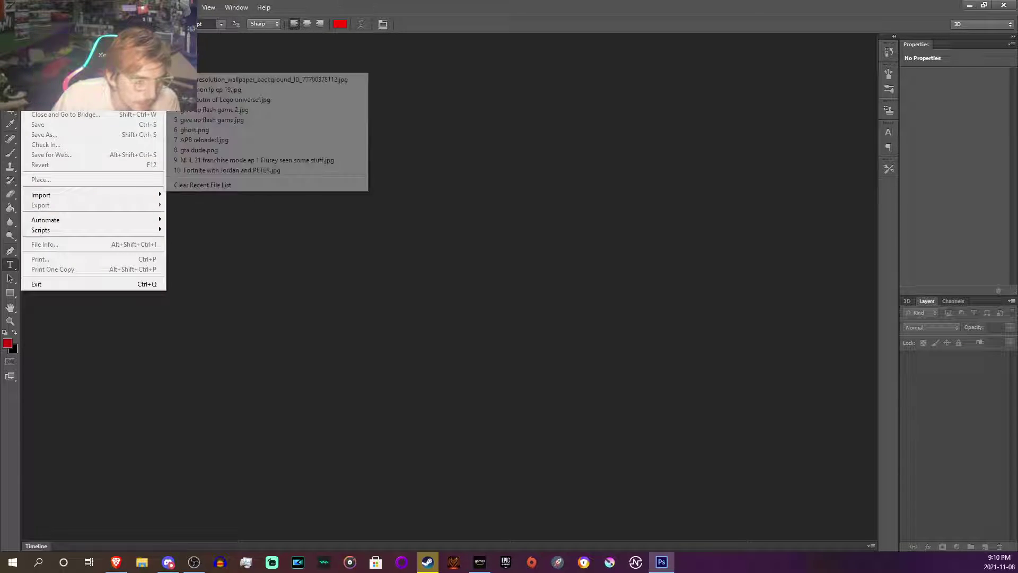
key(ctrl+o)
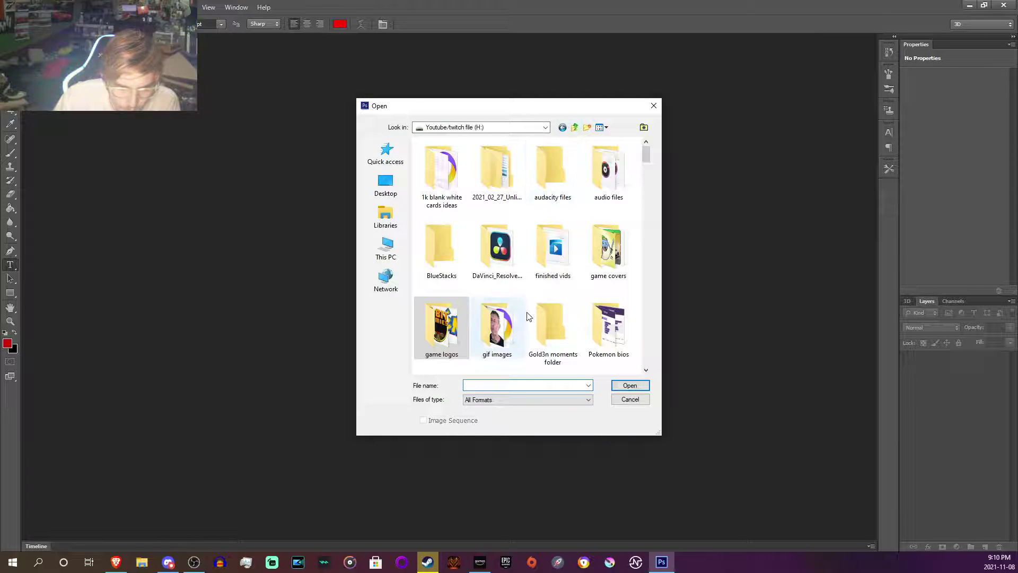
scroll(579, 336, down, 3)
double_click(605, 347)
double_click(462, 181)
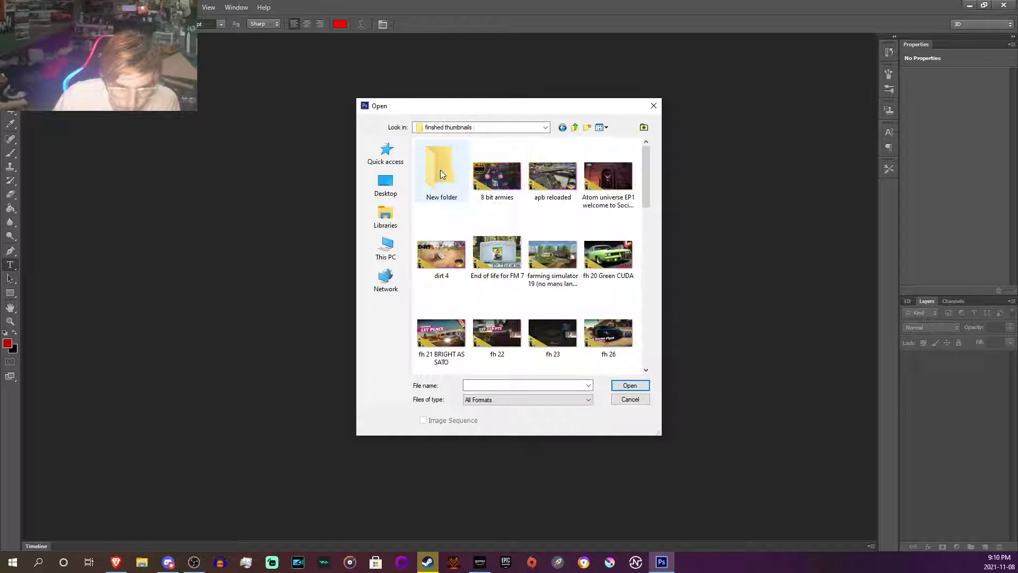
double_click(558, 181)
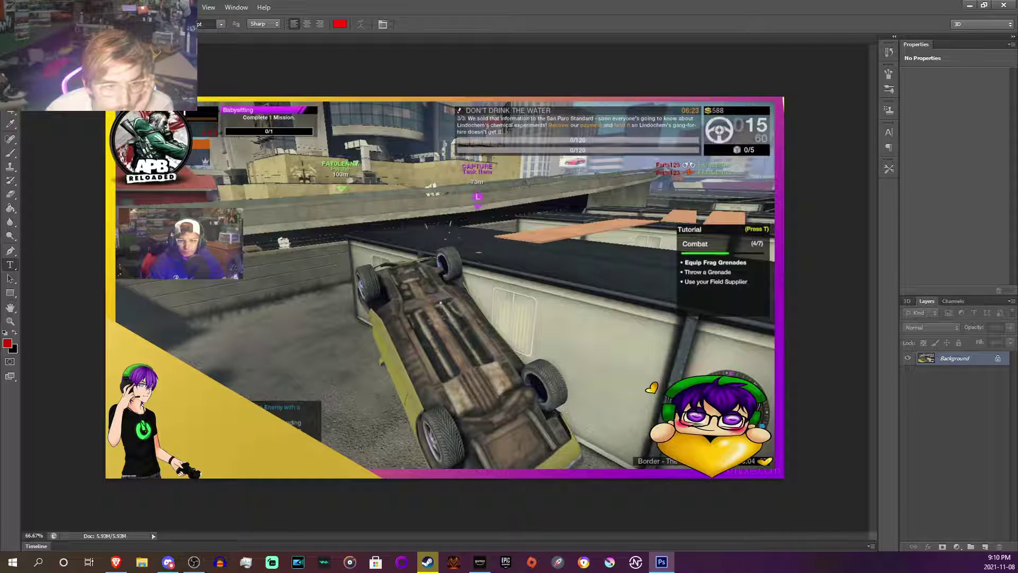
key(ctrl+w)
key(alt+f)
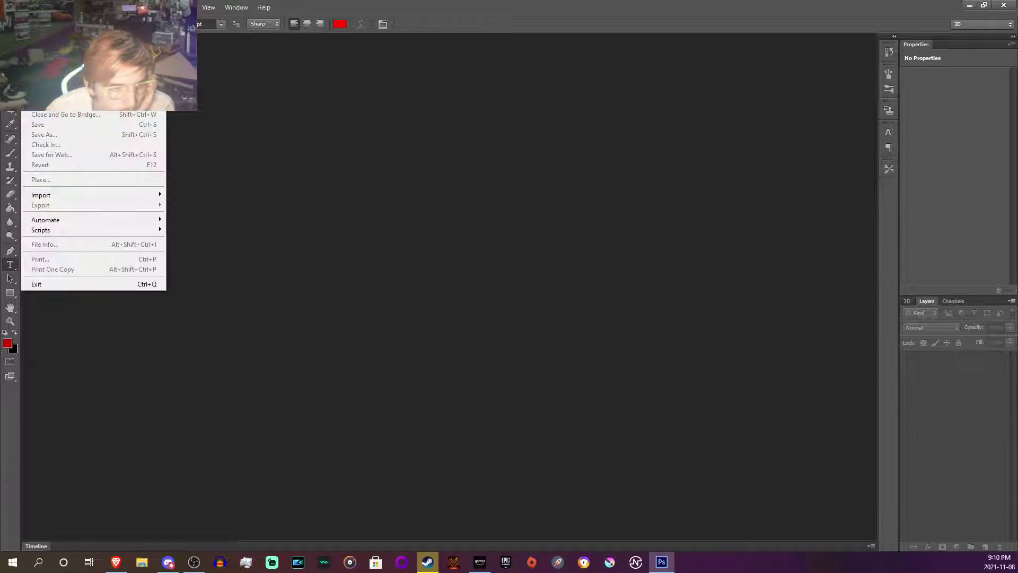
key(ctrl+o)
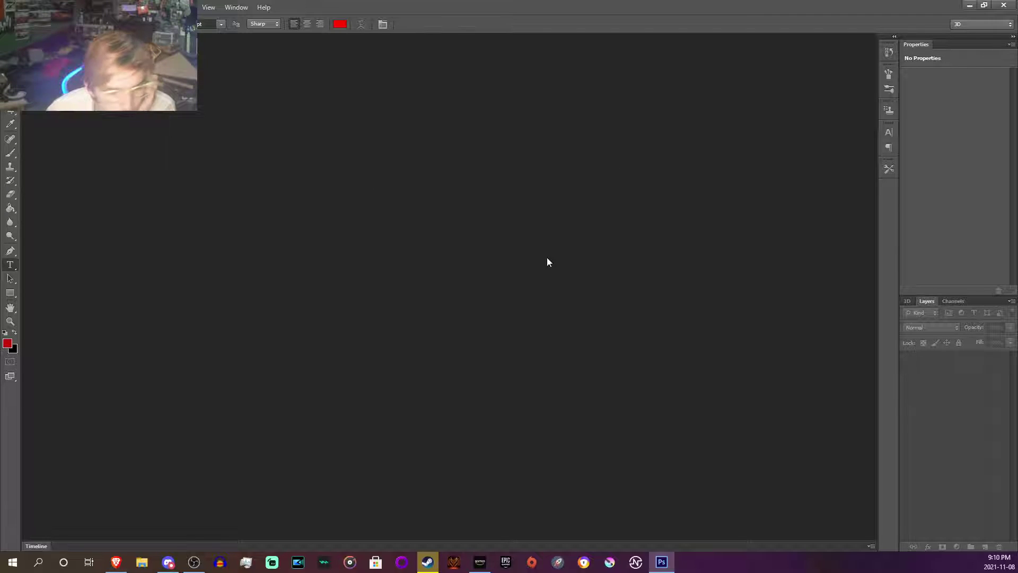
scroll(477, 238, down, 10)
double_click(434, 218)
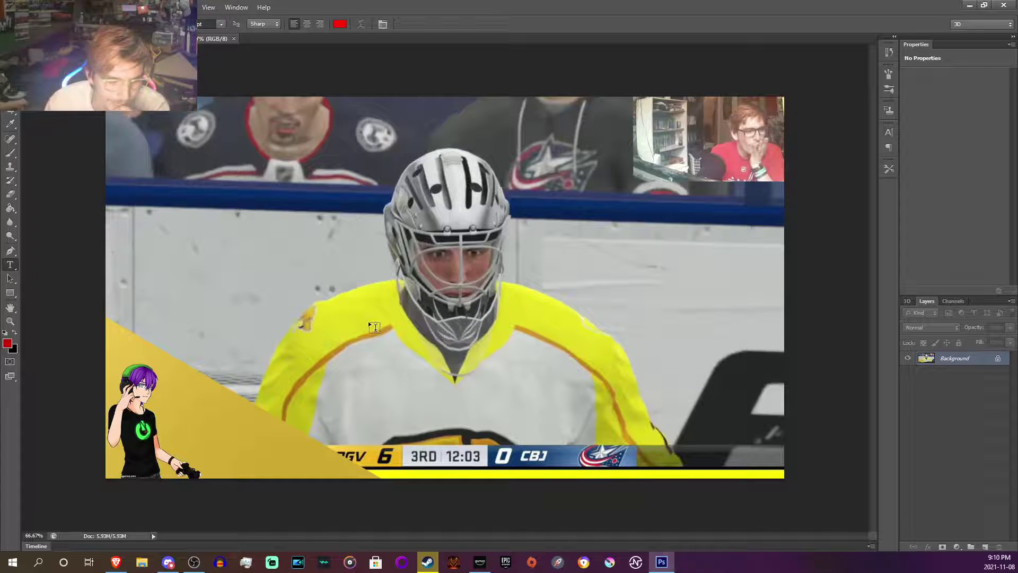
click(234, 39)
click(11, 6)
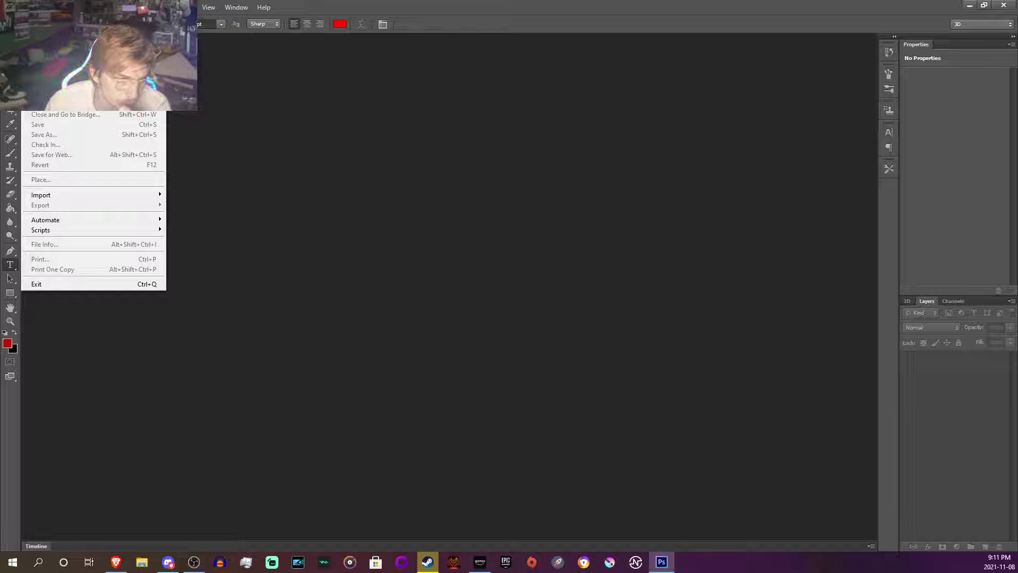
Open 'gta online union despoitory' from the finished thumbnails folder for review
key(ctrl+o)
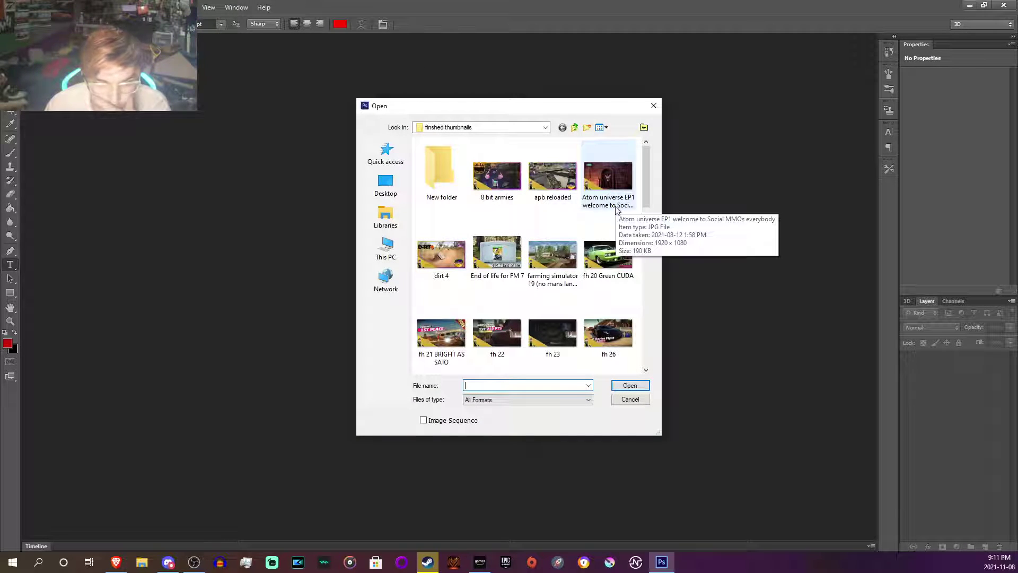
scroll(584, 273, down, 3)
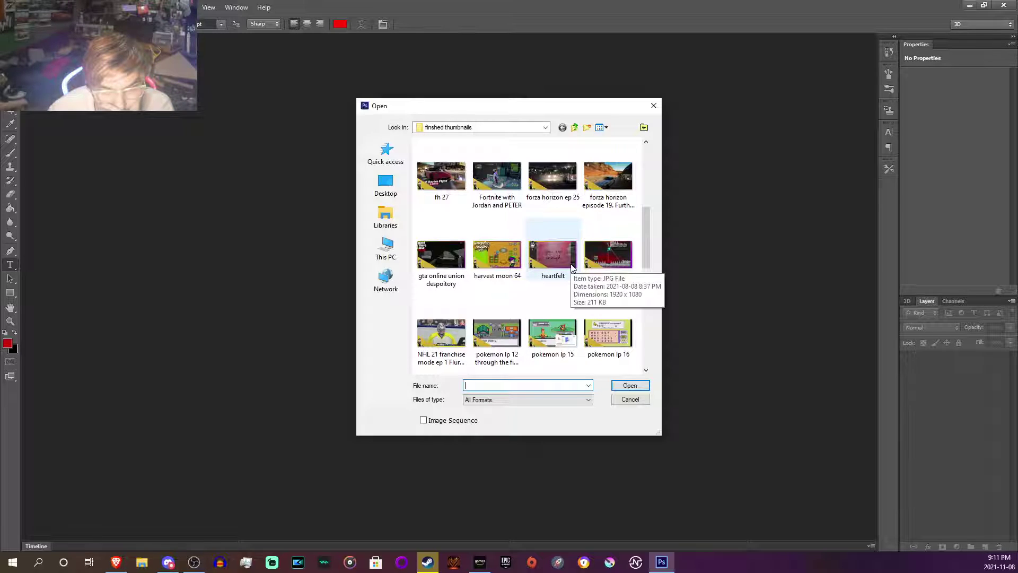
double_click(441, 255)
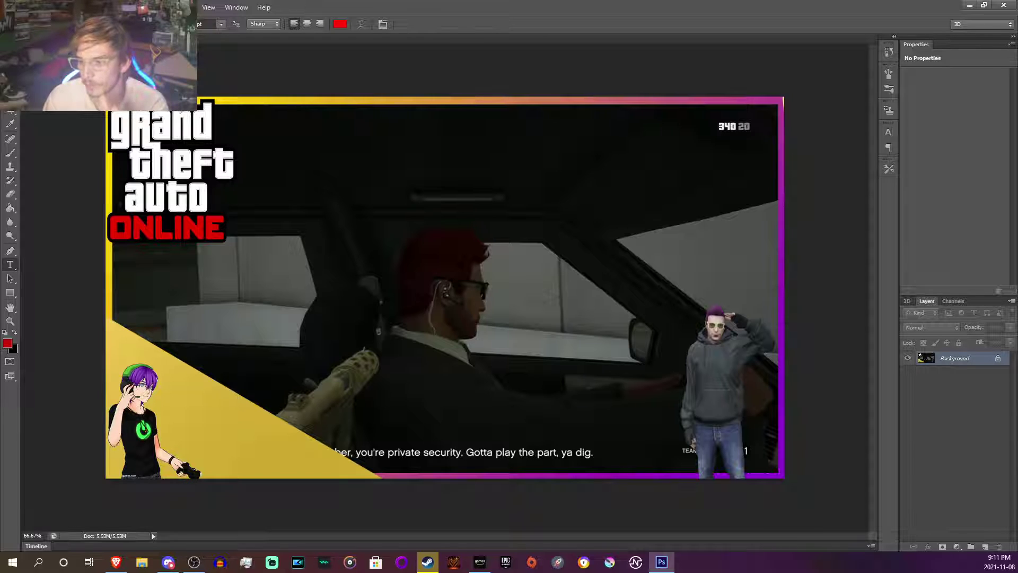
key(alt+Tab)
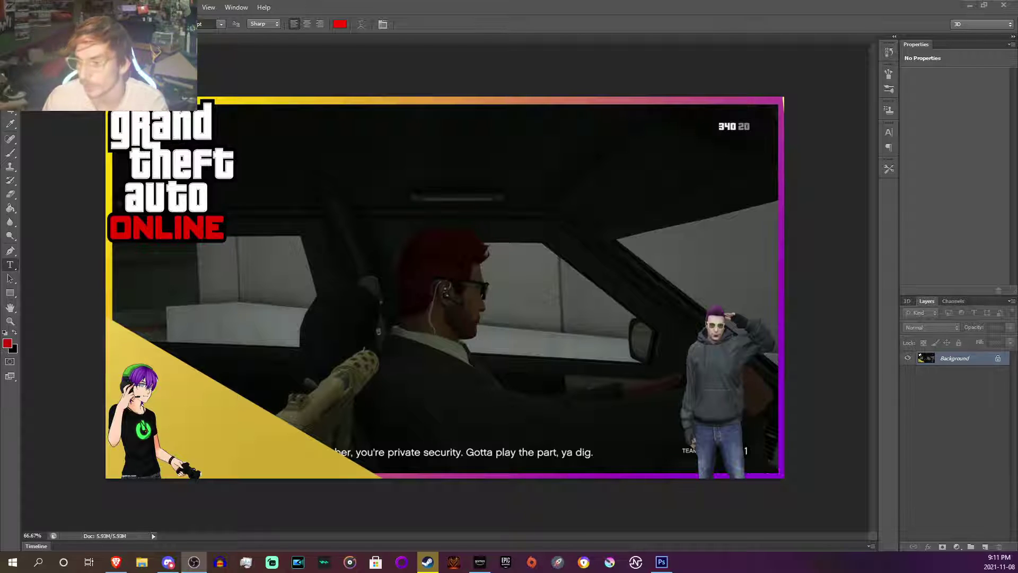
key(alt+Tab)
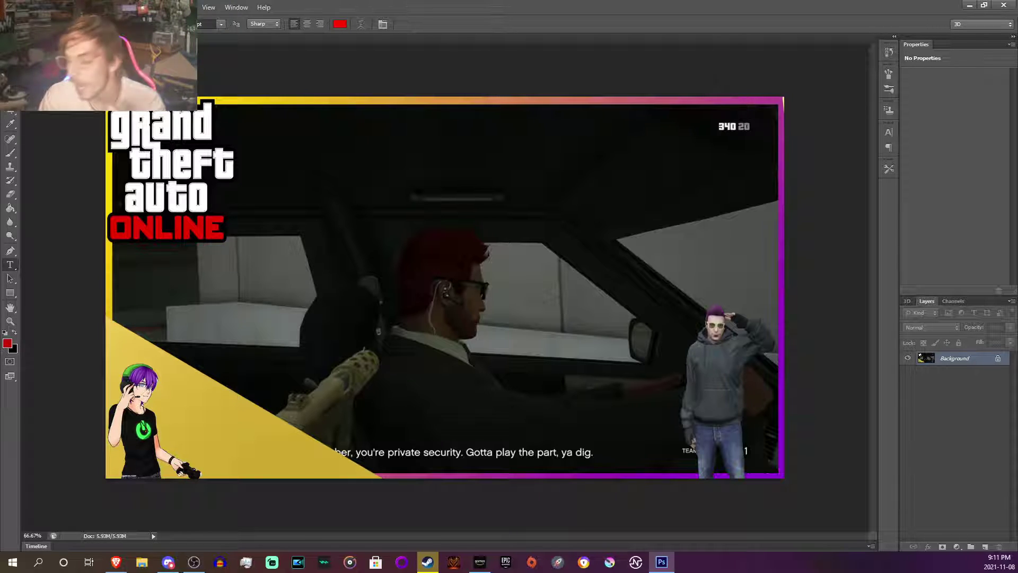